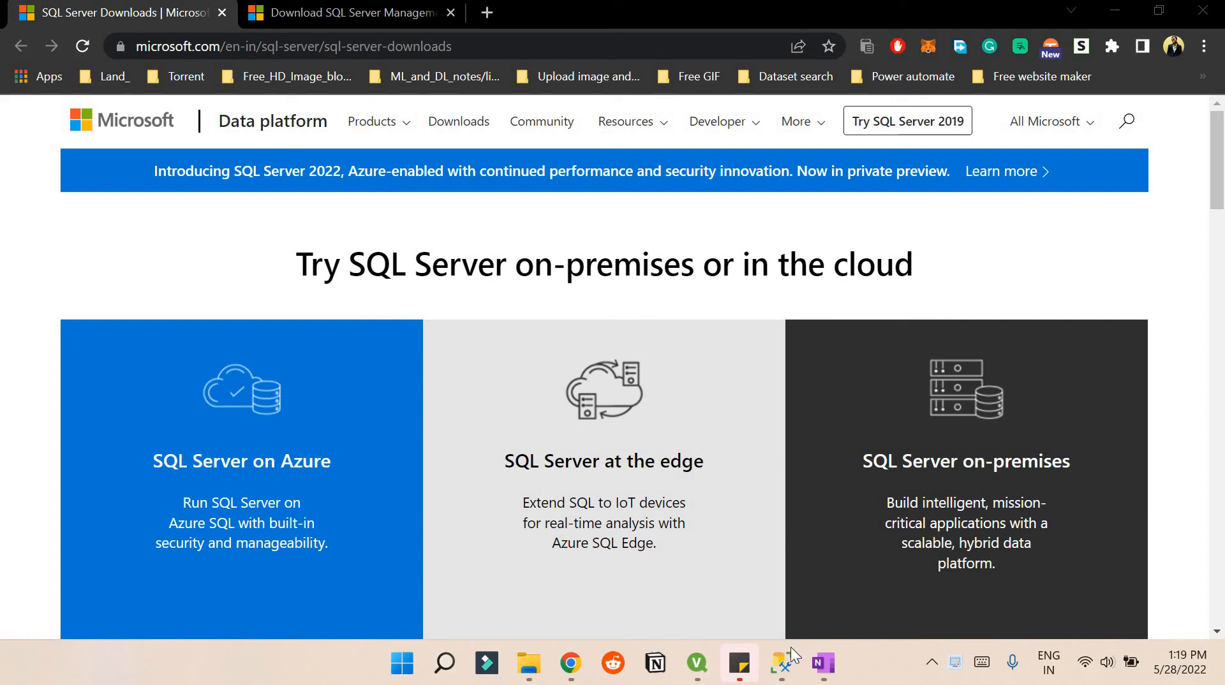
# Switch to SQL Server Management Studio and examine the Super_store_dataset tables and the columns of dbo.Orders.
pyautogui.click(783, 660)
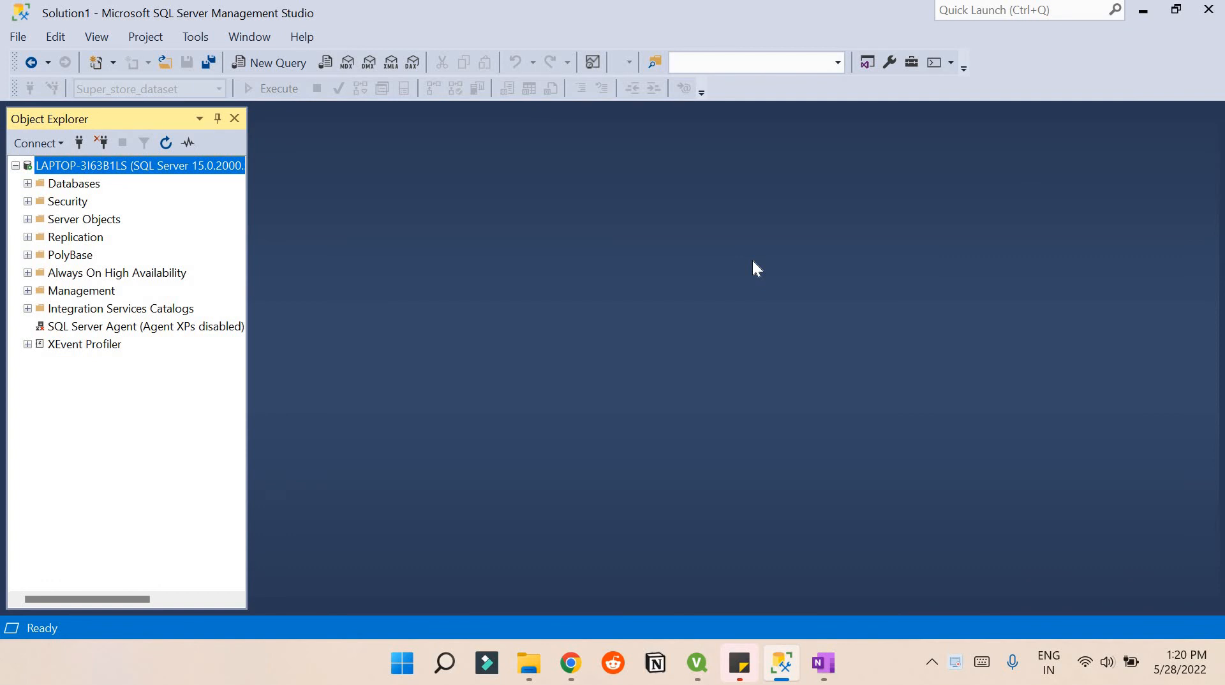
pyautogui.click(28, 183)
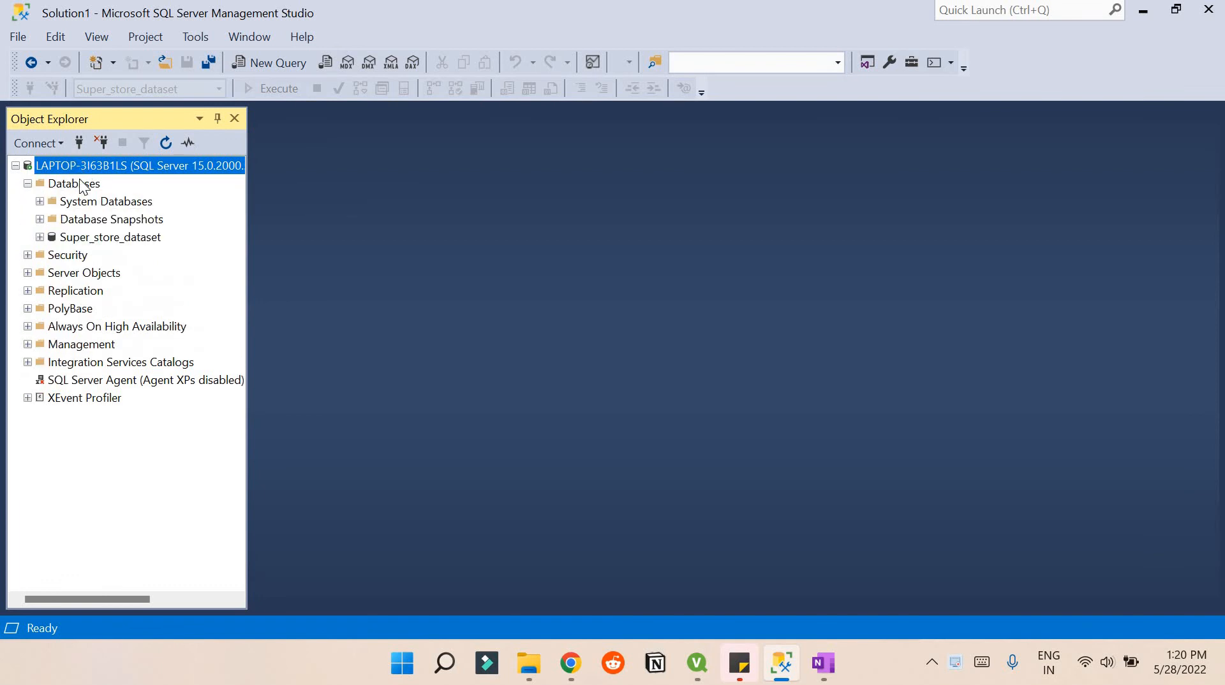
pyautogui.click(39, 238)
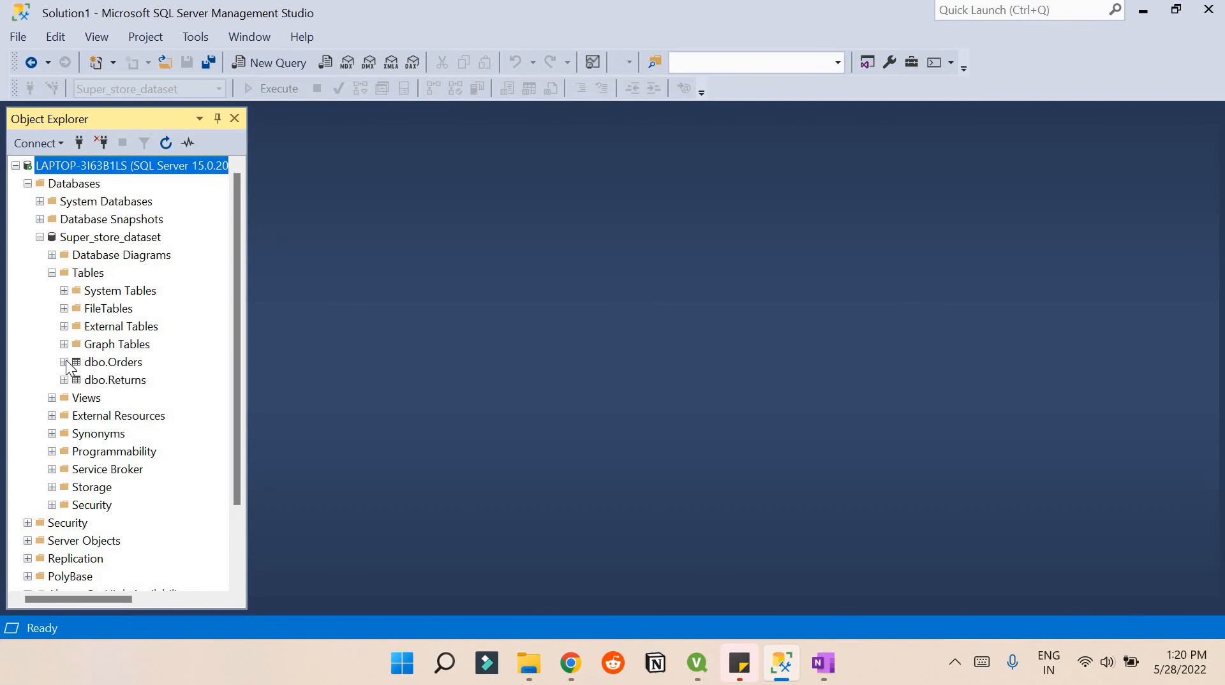
pyautogui.click(64, 361)
pyautogui.scroll(1, 85, 251)
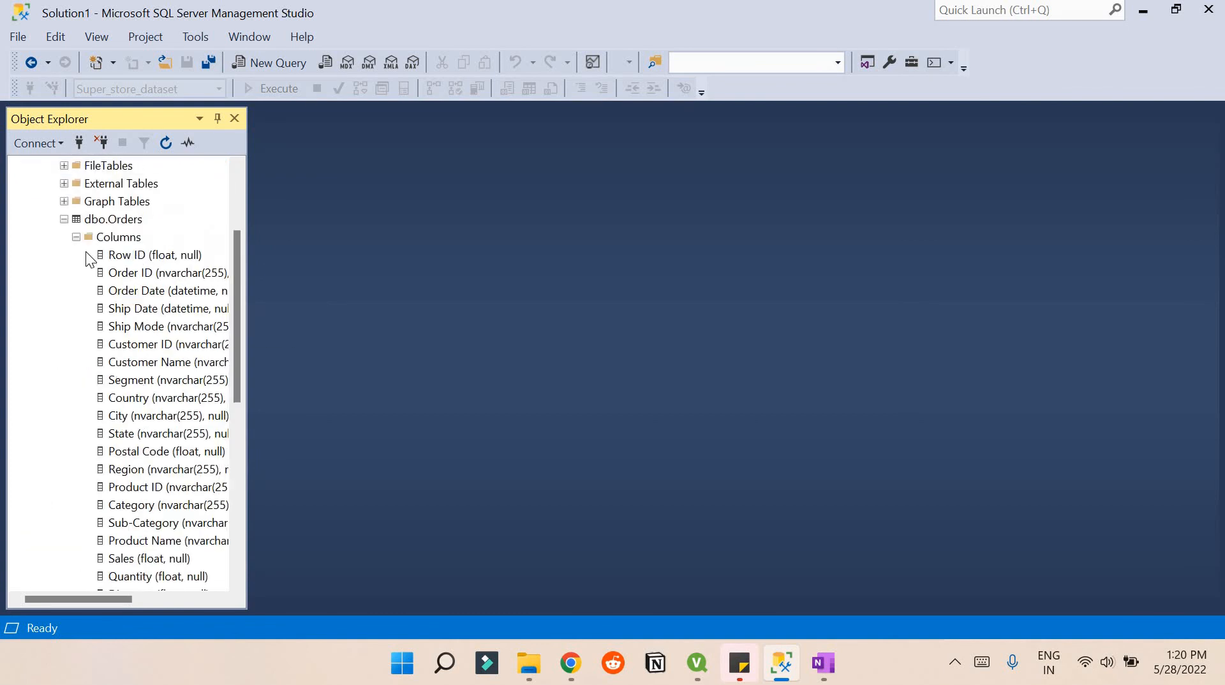
pyautogui.click(64, 219)
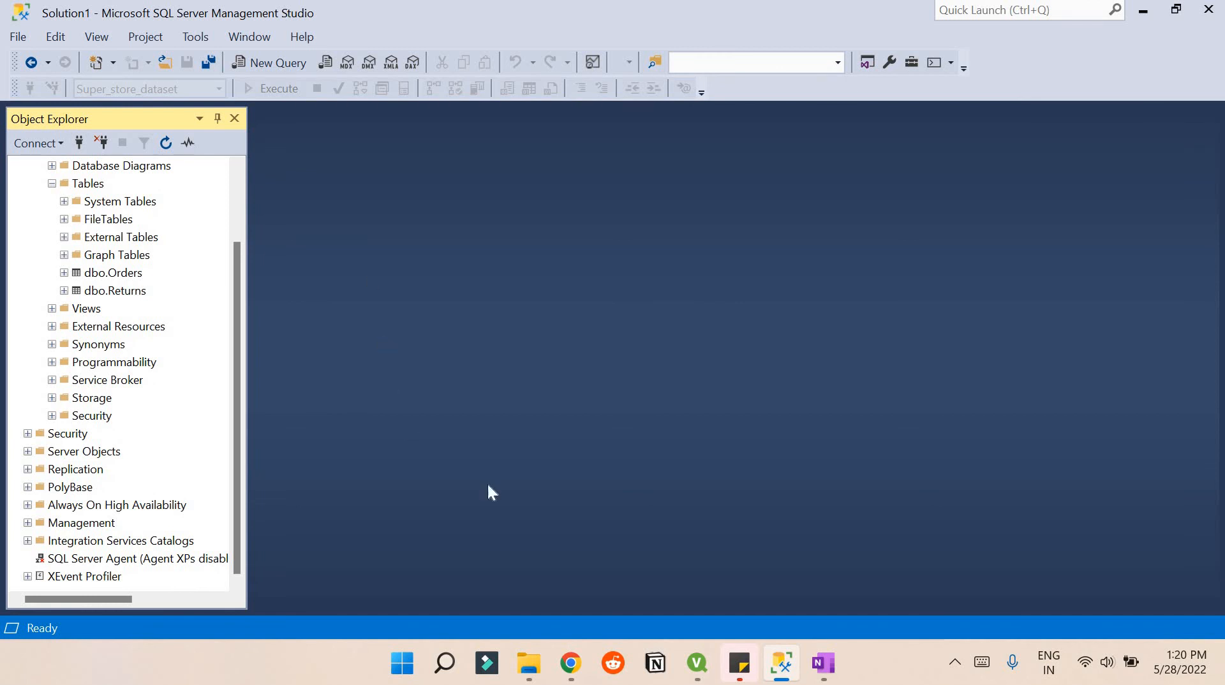
# Switch to Chrome and read the Developer and Express edition descriptions on the SQL Server downloads page.
pyautogui.click(571, 663)
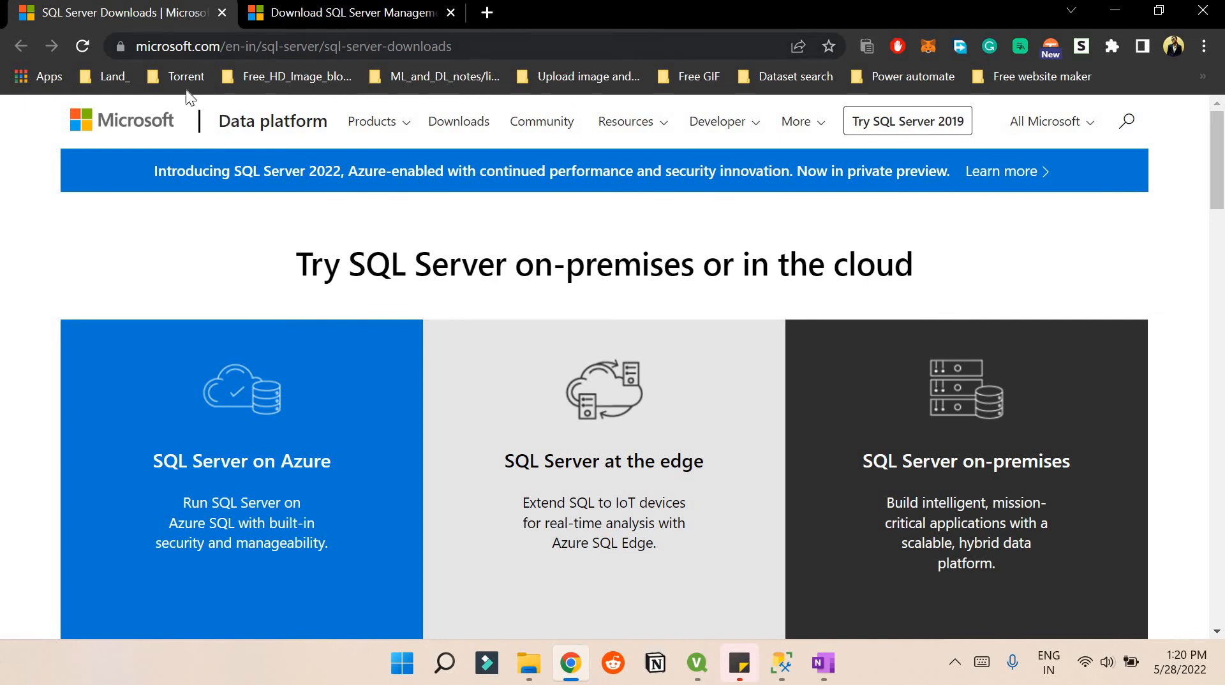
pyautogui.moveTo(324, 46); pyautogui.dragTo(544, 315)
pyautogui.scroll(-8, 543, 315)
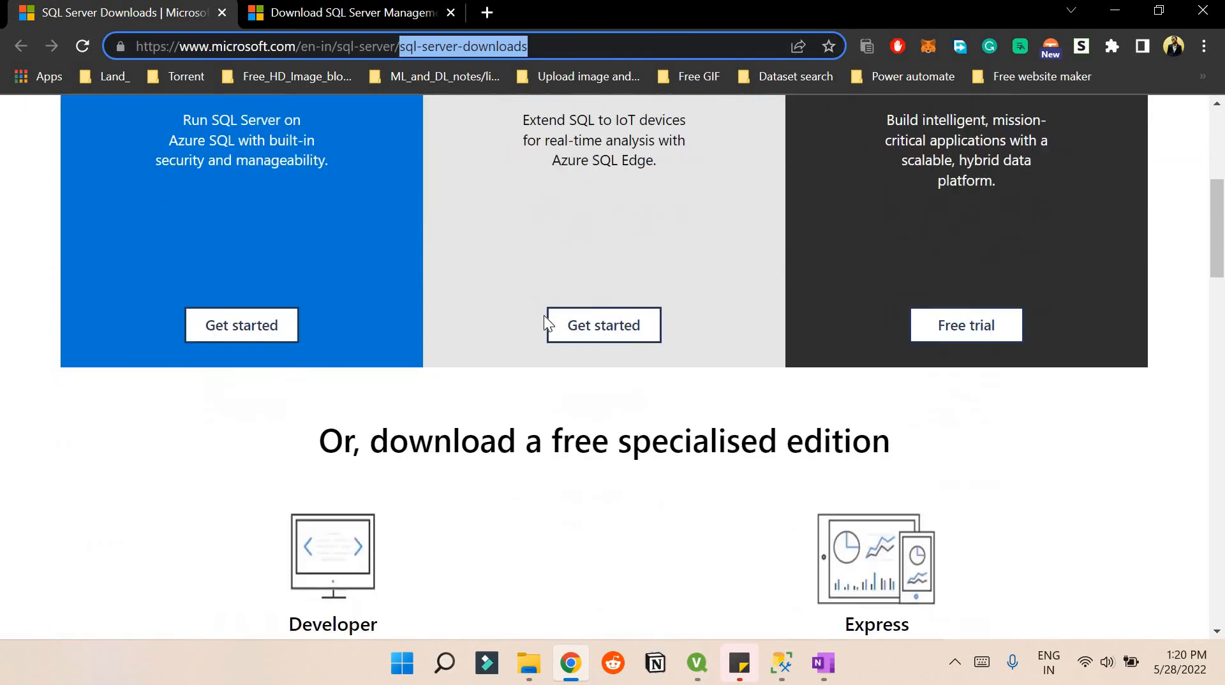
pyautogui.click(566, 343)
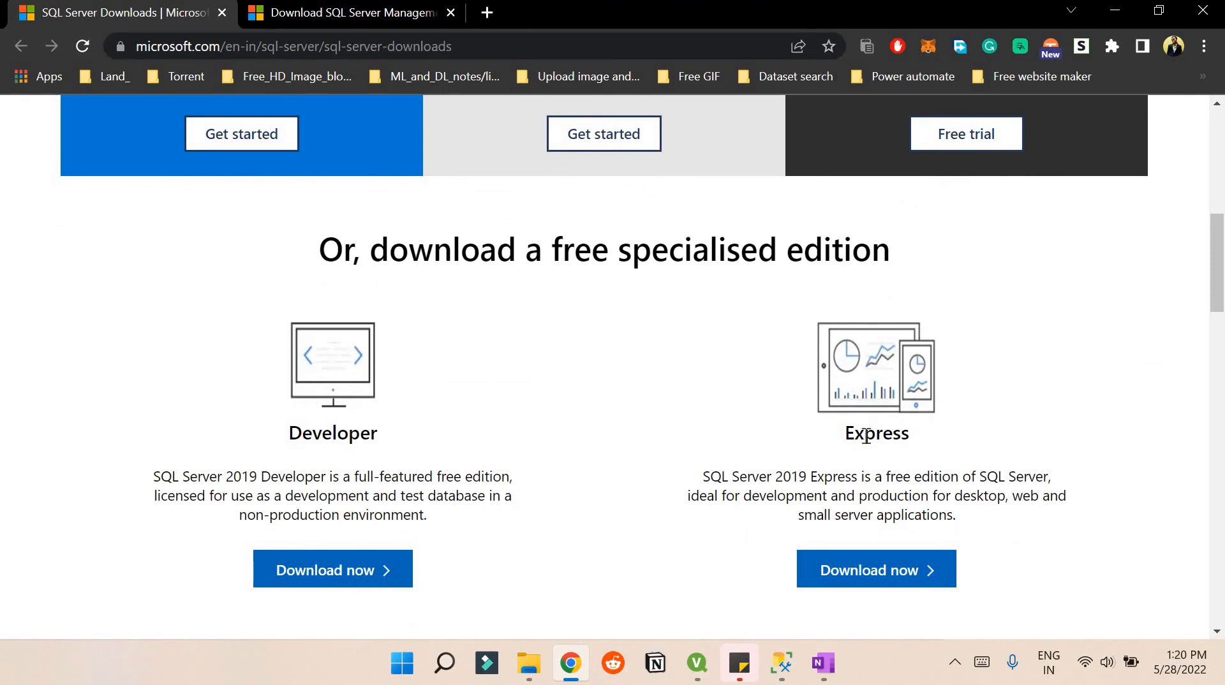
pyautogui.scroll(-1, 878, 441)
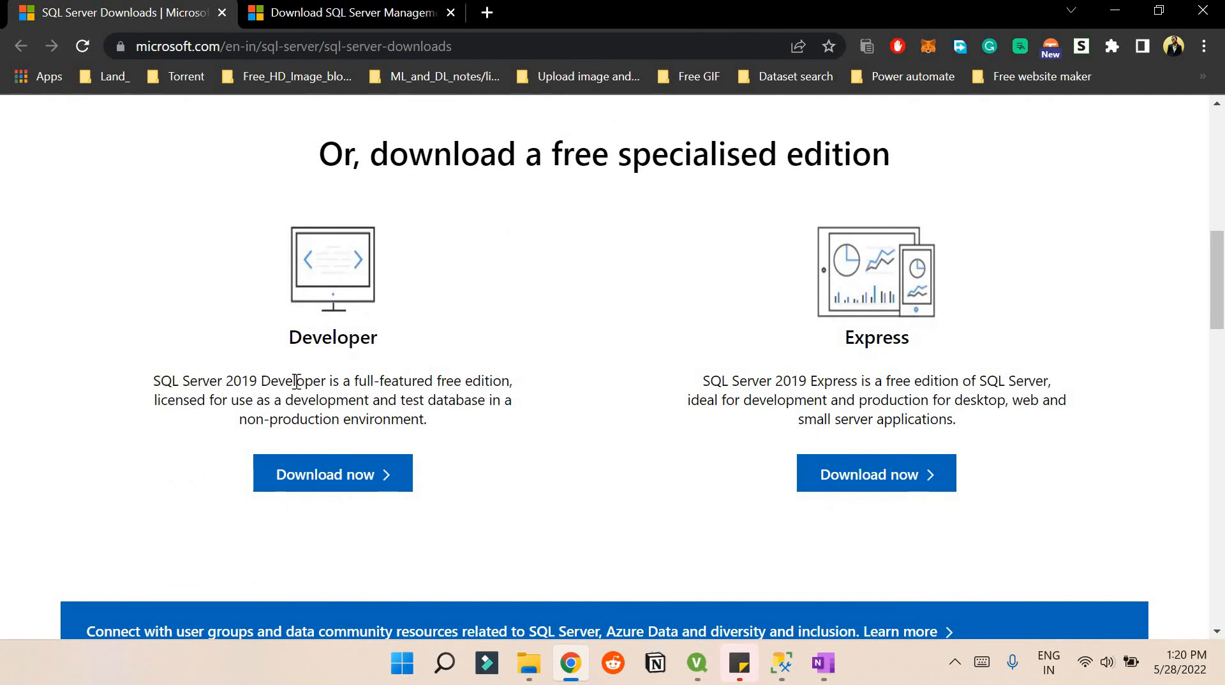
pyautogui.moveTo(154, 382); pyautogui.dragTo(507, 416)
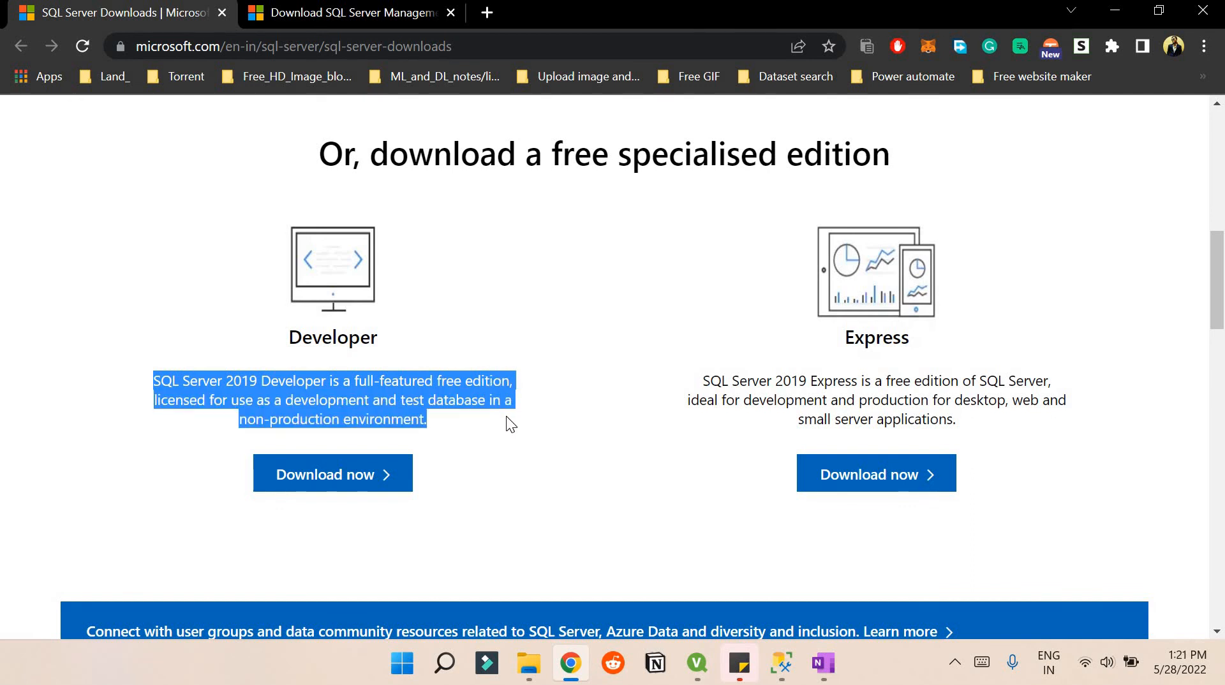
pyautogui.click(709, 378)
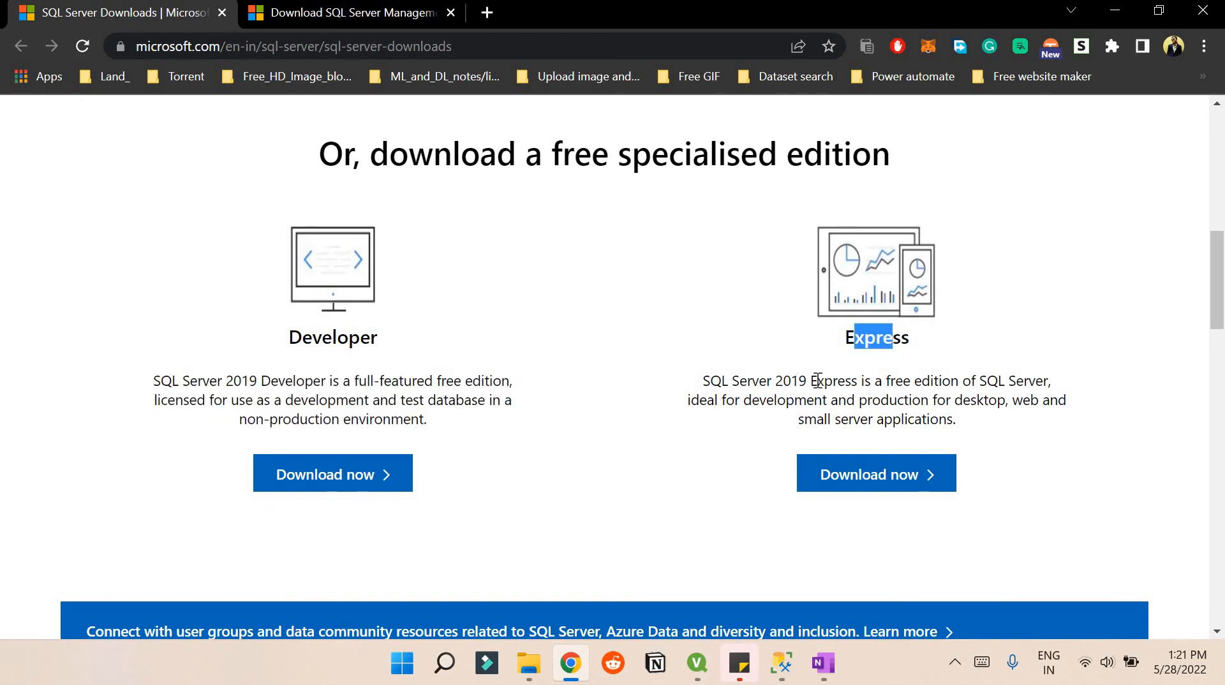
pyautogui.moveTo(818, 381); pyautogui.dragTo(1044, 422)
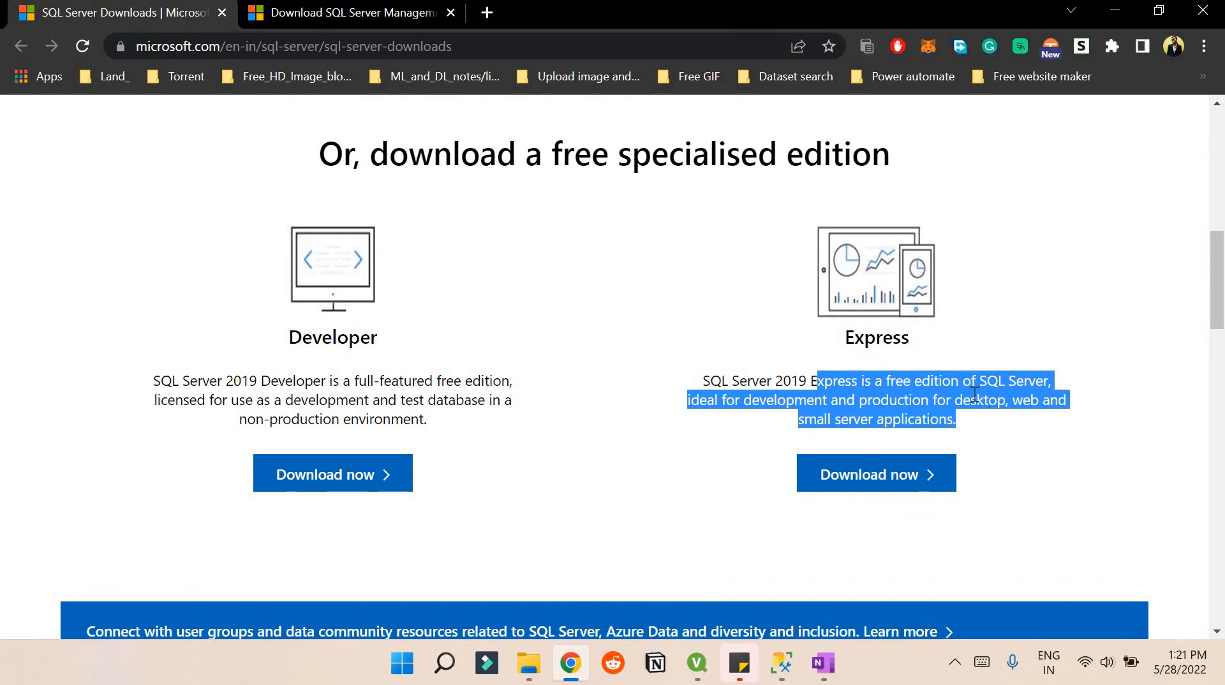
pyautogui.click(402, 393)
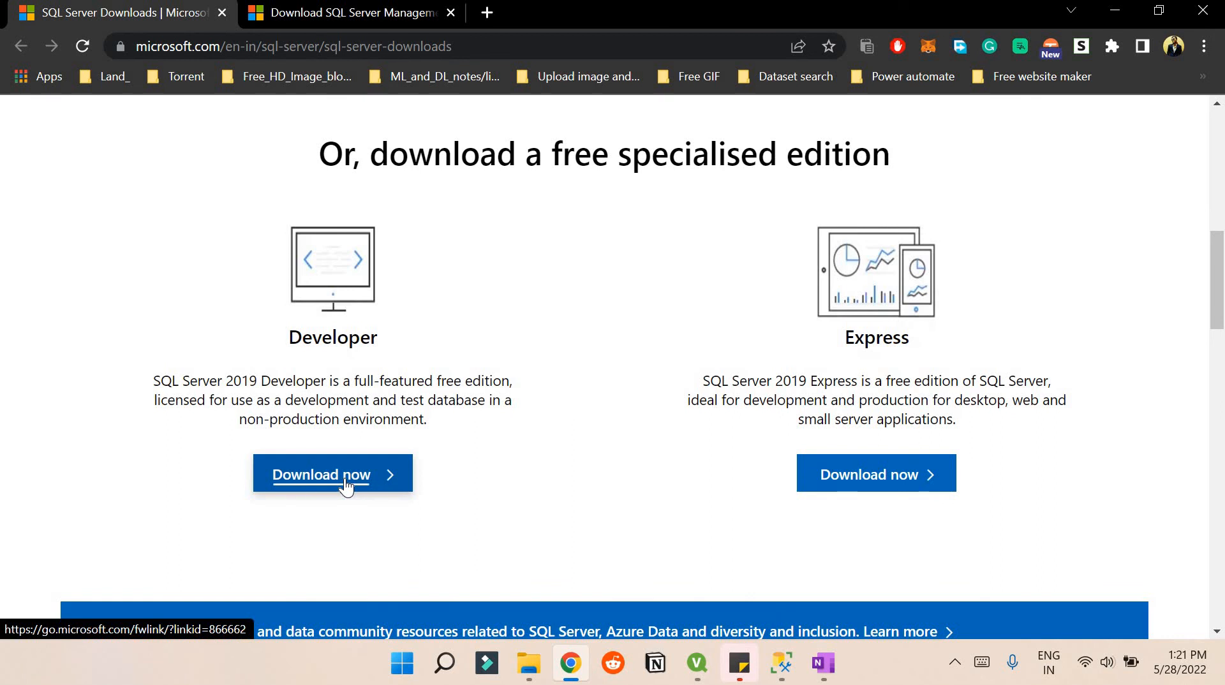
# Run the SQL2019-SSEI-Dev installer from the SSMS folder in File Explorer, choosing the Basic installation type and accepting the licence terms.
pyautogui.click(529, 649)
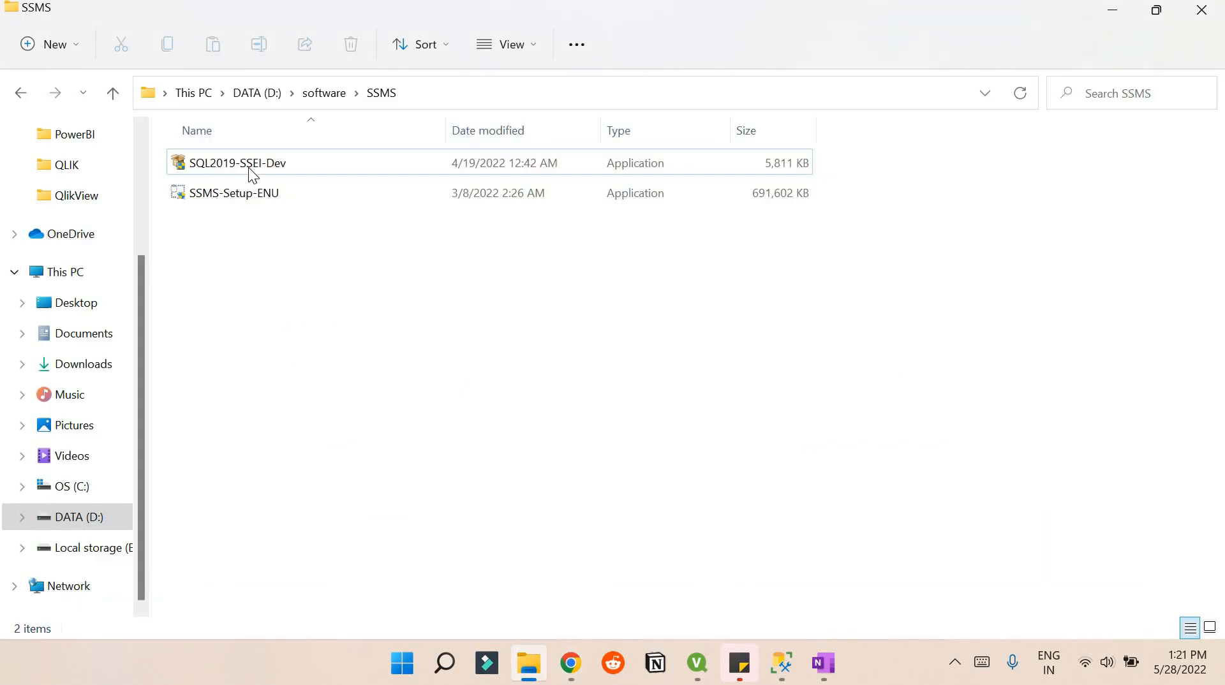
pyautogui.click(263, 159)
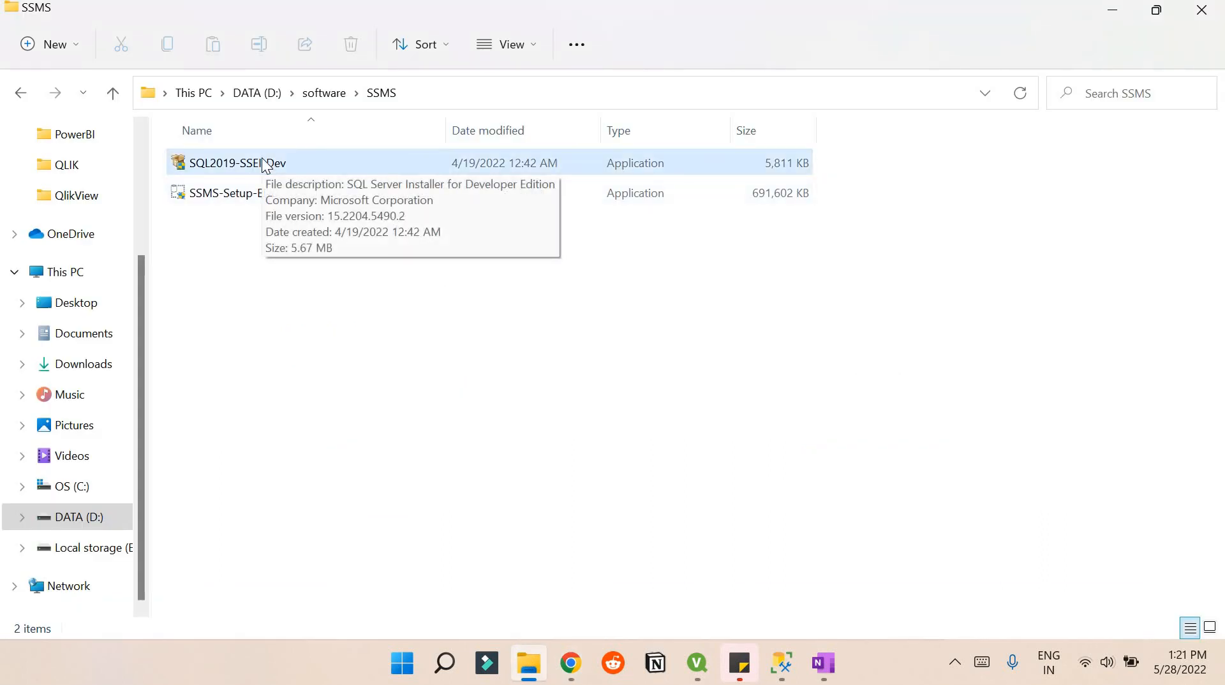
pyautogui.click(263, 164)
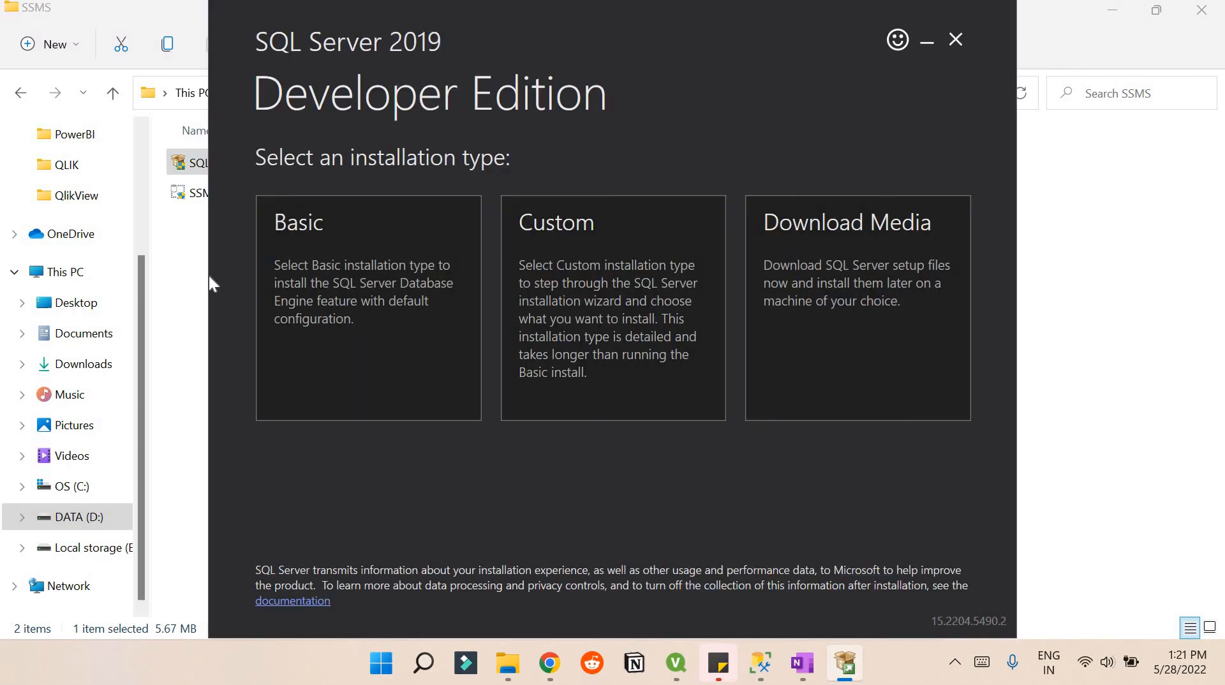
pyautogui.click(363, 293)
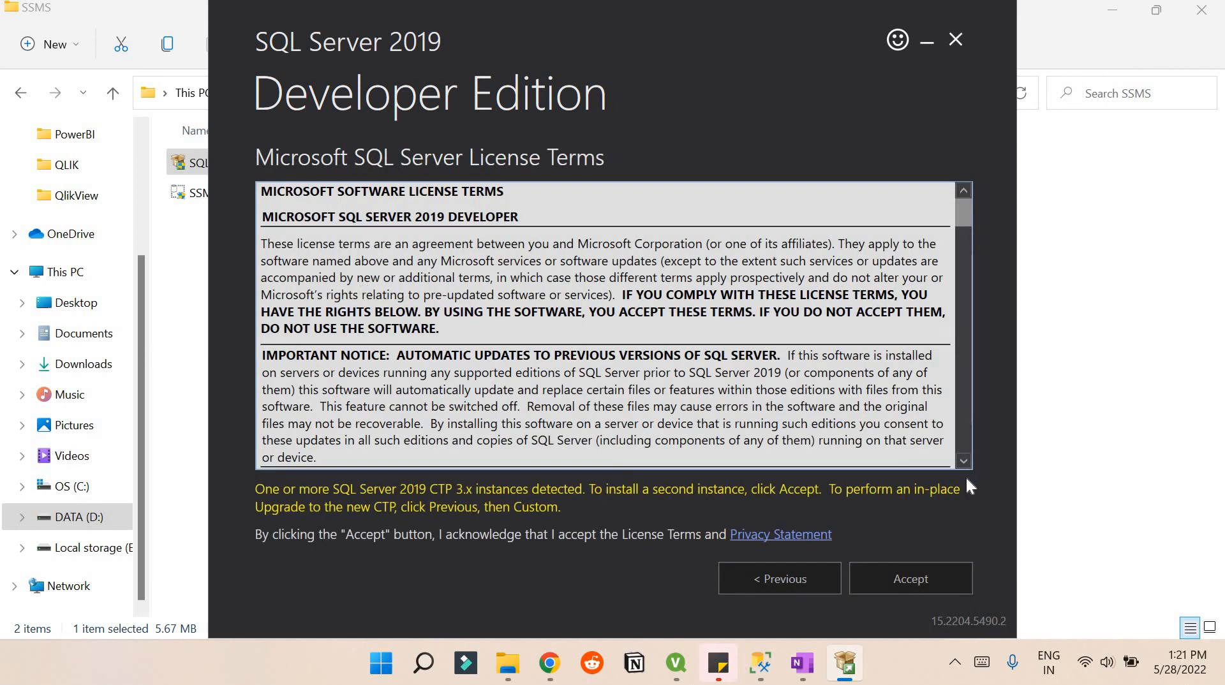
pyautogui.click(878, 580)
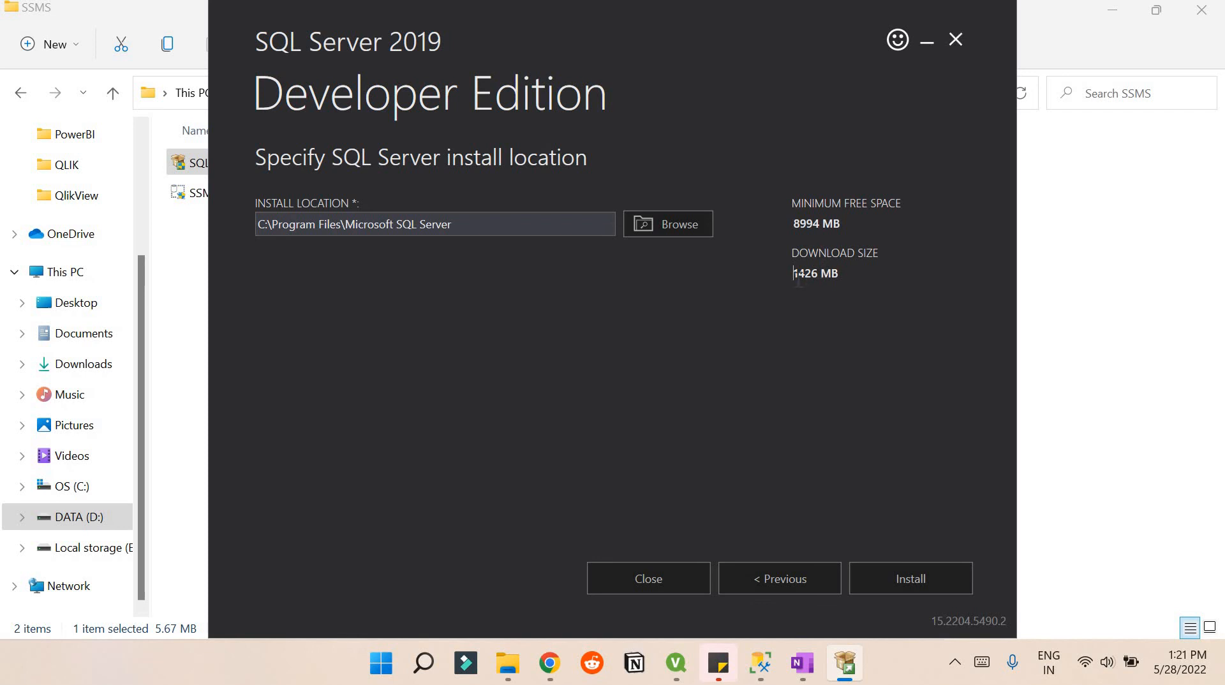
# Check the download size on the install location page and exit the SQL Server 2019 installer.
pyautogui.moveTo(798, 279); pyautogui.dragTo(842, 276)
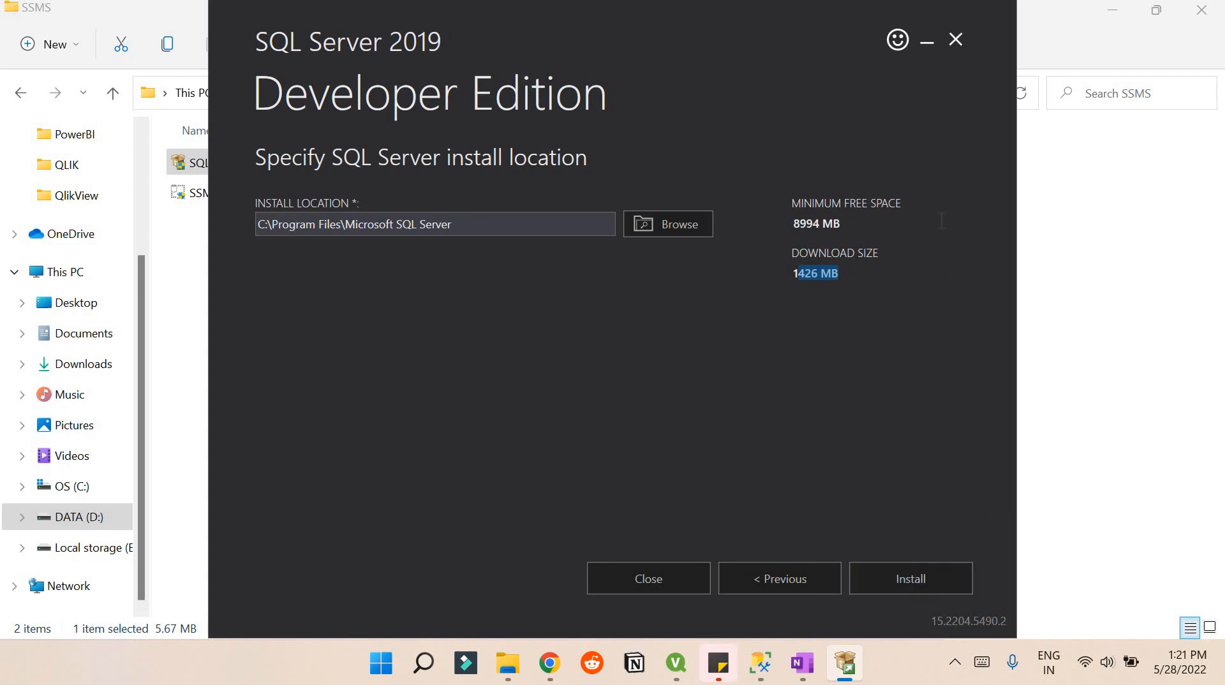
pyautogui.click(919, 583)
pyautogui.click(951, 45)
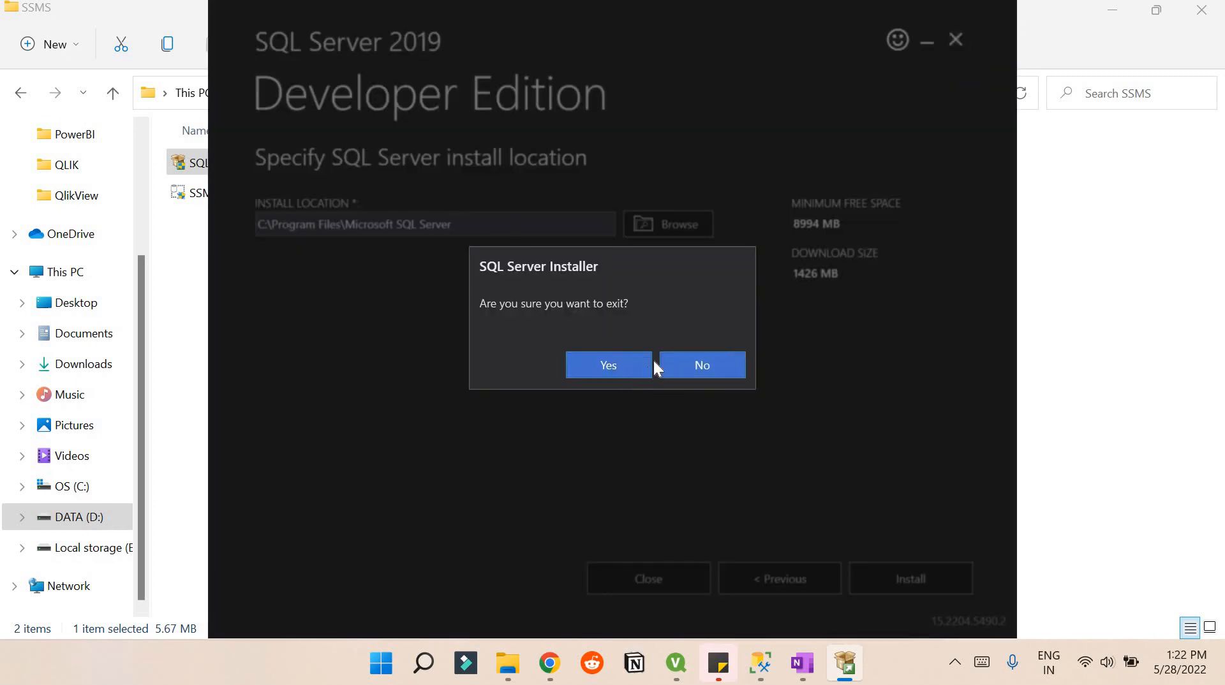
pyautogui.click(634, 365)
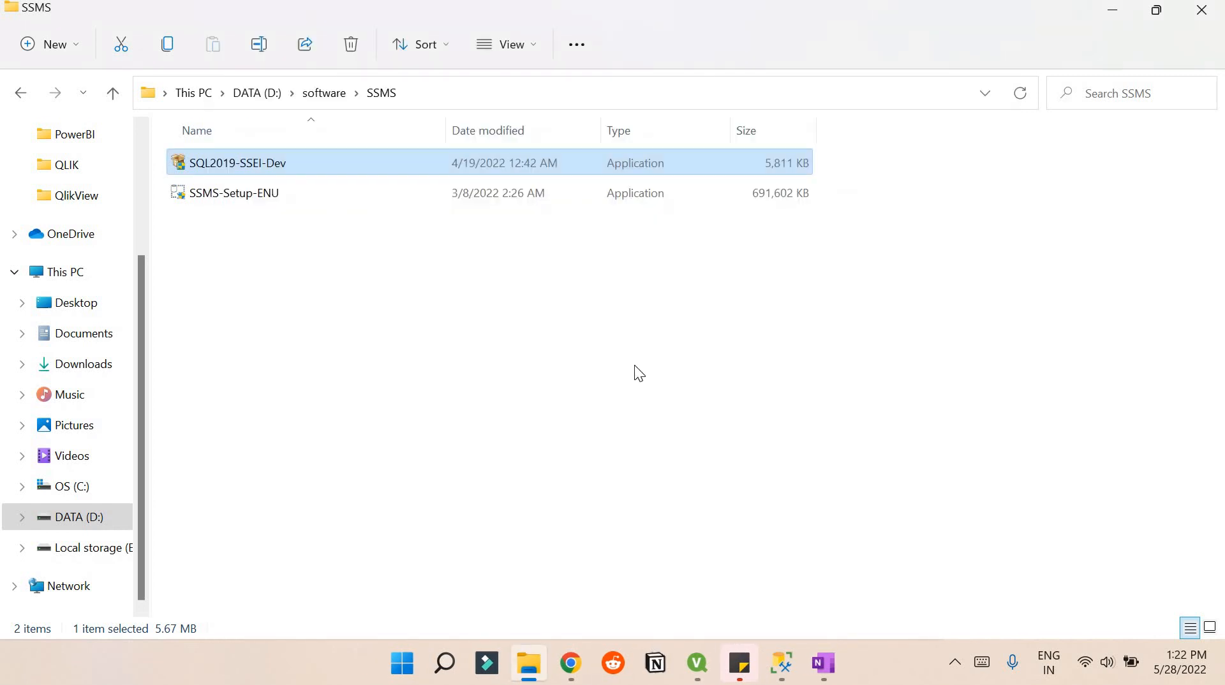
# Switch to Chrome and find the free SSMS 18.11.1 download link on the Download SQL Server Management Studio page.
pyautogui.hotkey('alt', 'Tab')
pyautogui.click(434, 12)
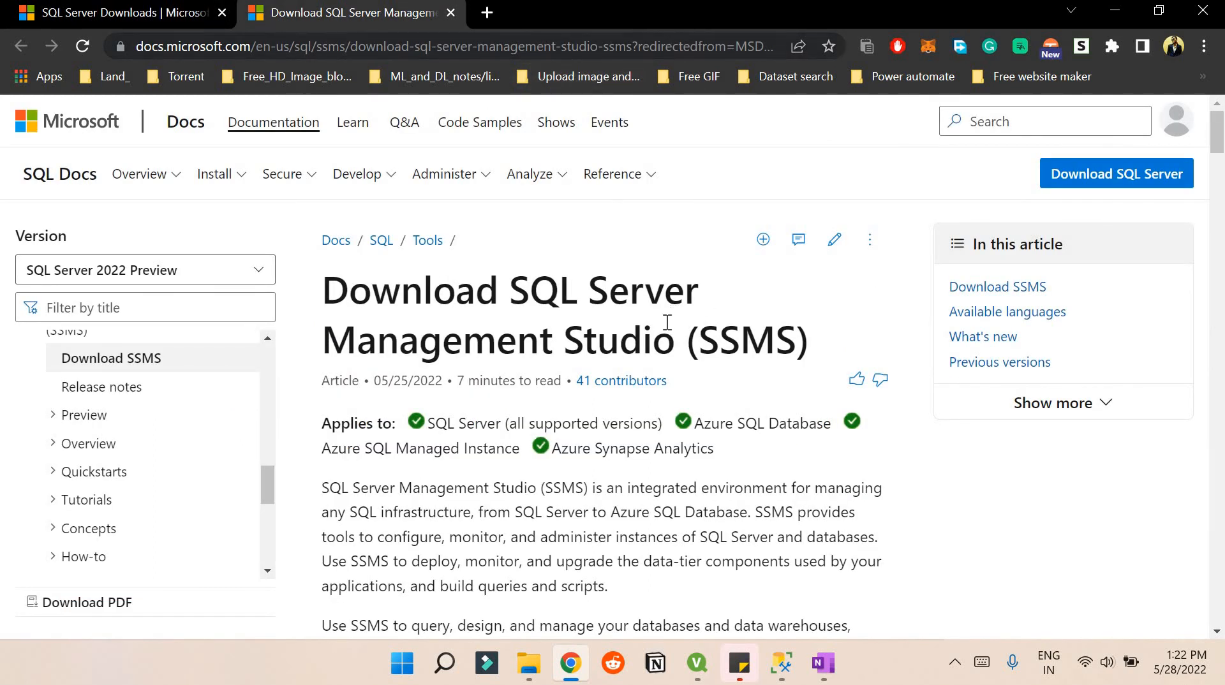
pyautogui.scroll(-3, 645, 440)
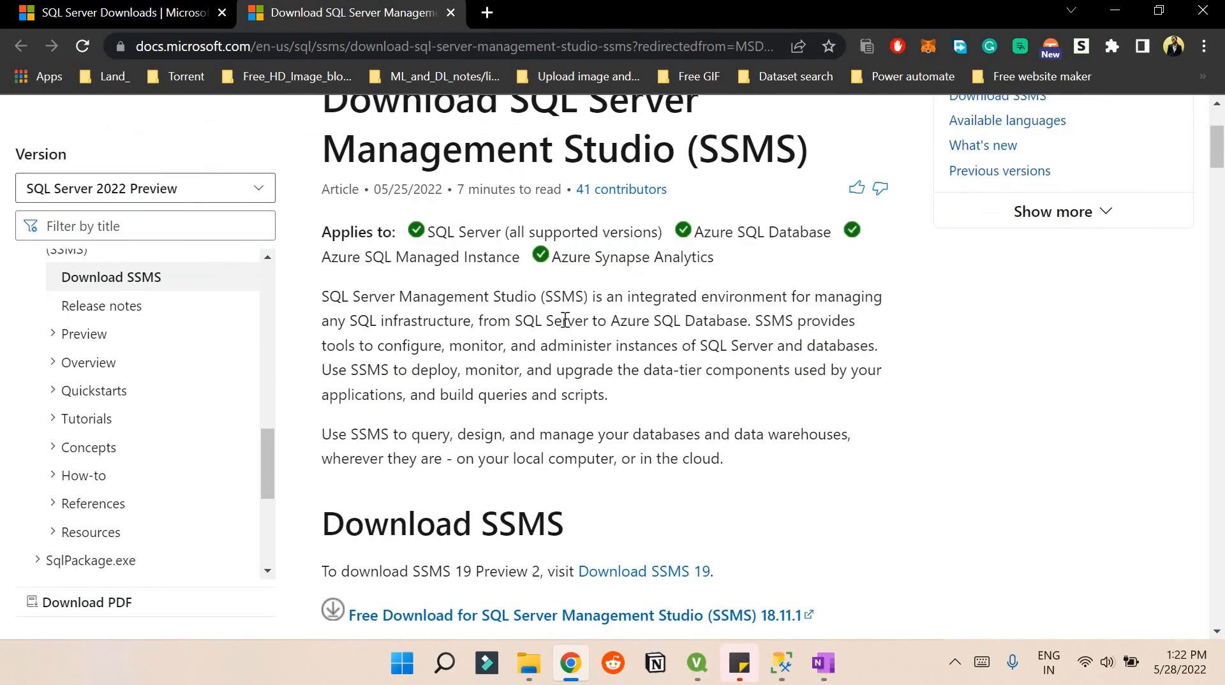
pyautogui.scroll(-1, 663, 428)
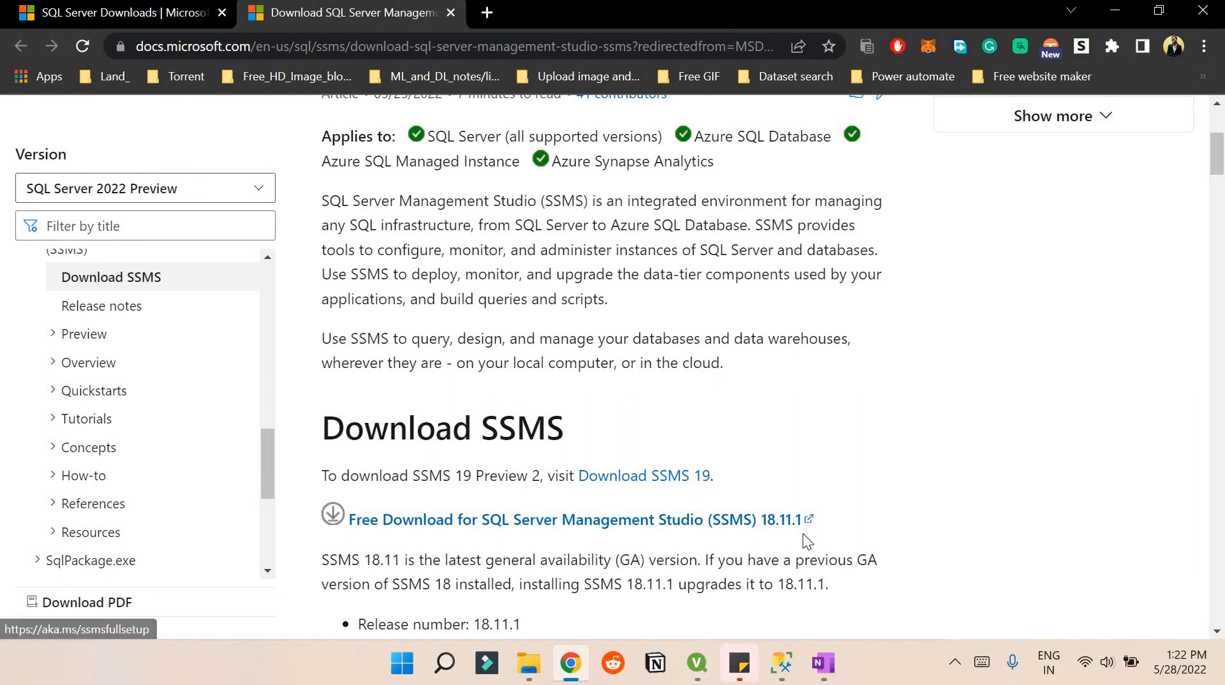
# Switch to File Explorer and select the SSMS-Setup-ENU installer in the SSMS folder.
pyautogui.click(529, 663)
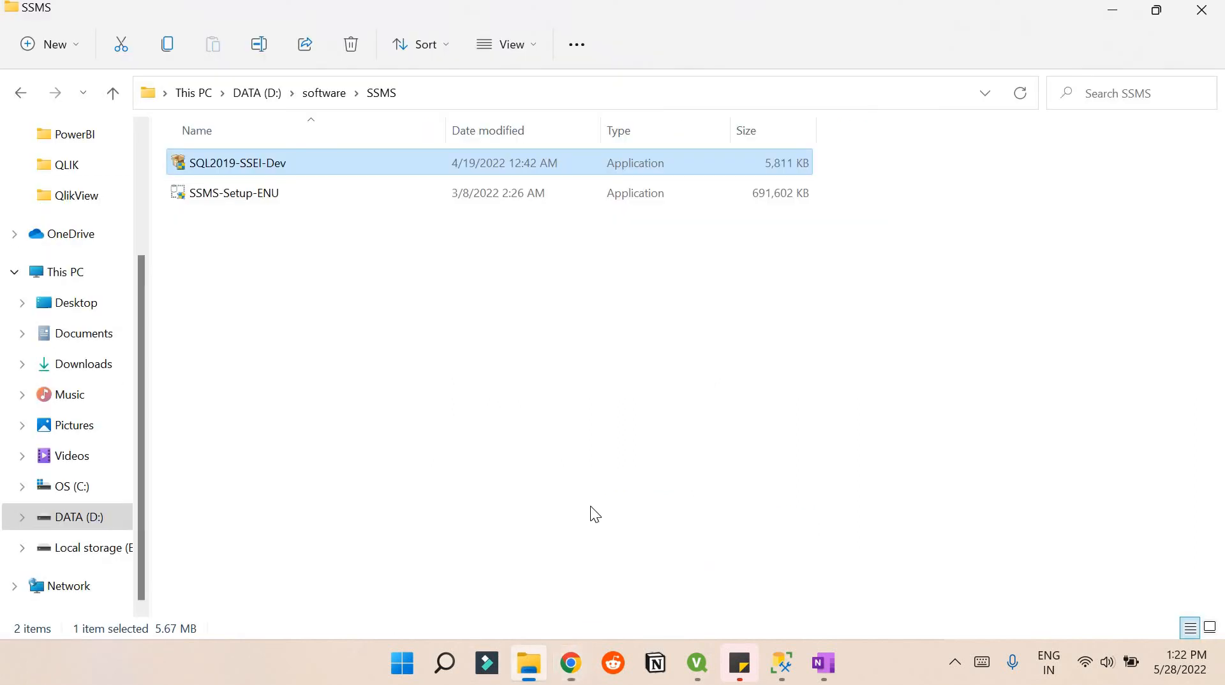
pyautogui.click(440, 273)
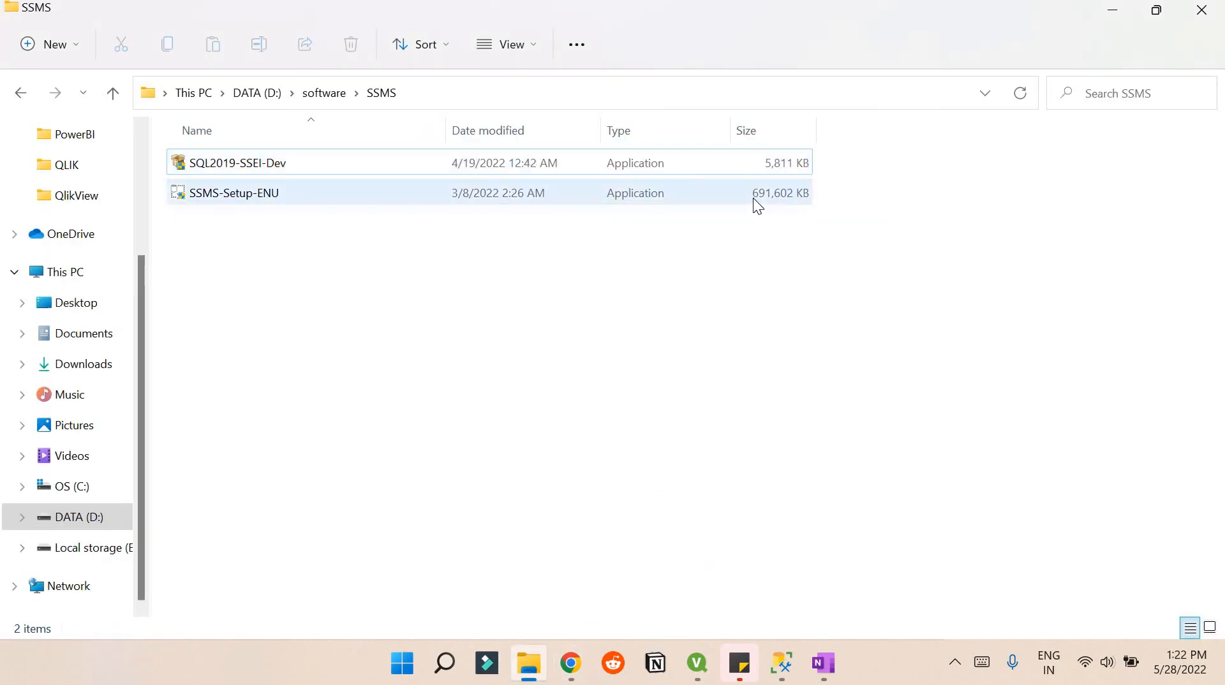
pyautogui.click(667, 195)
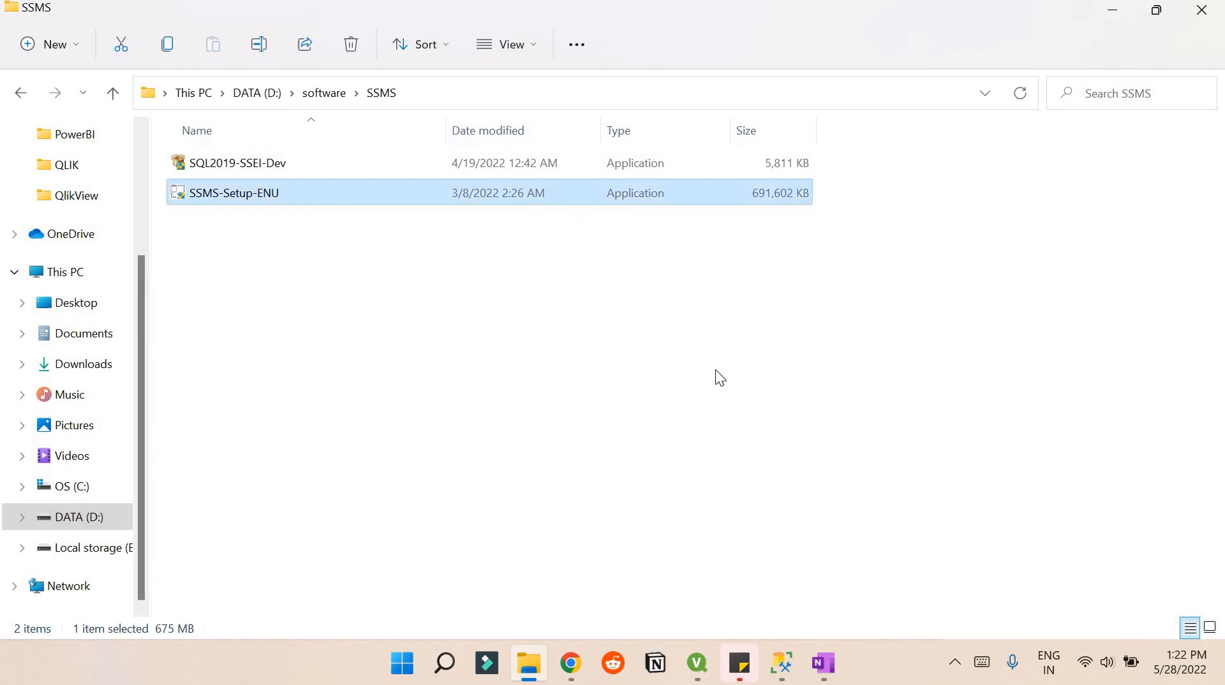
# Switch to SQL Server Management Studio, review the Super_store_dataset database in Object Explorer, and collapse the Databases folder.
pyautogui.click(782, 664)
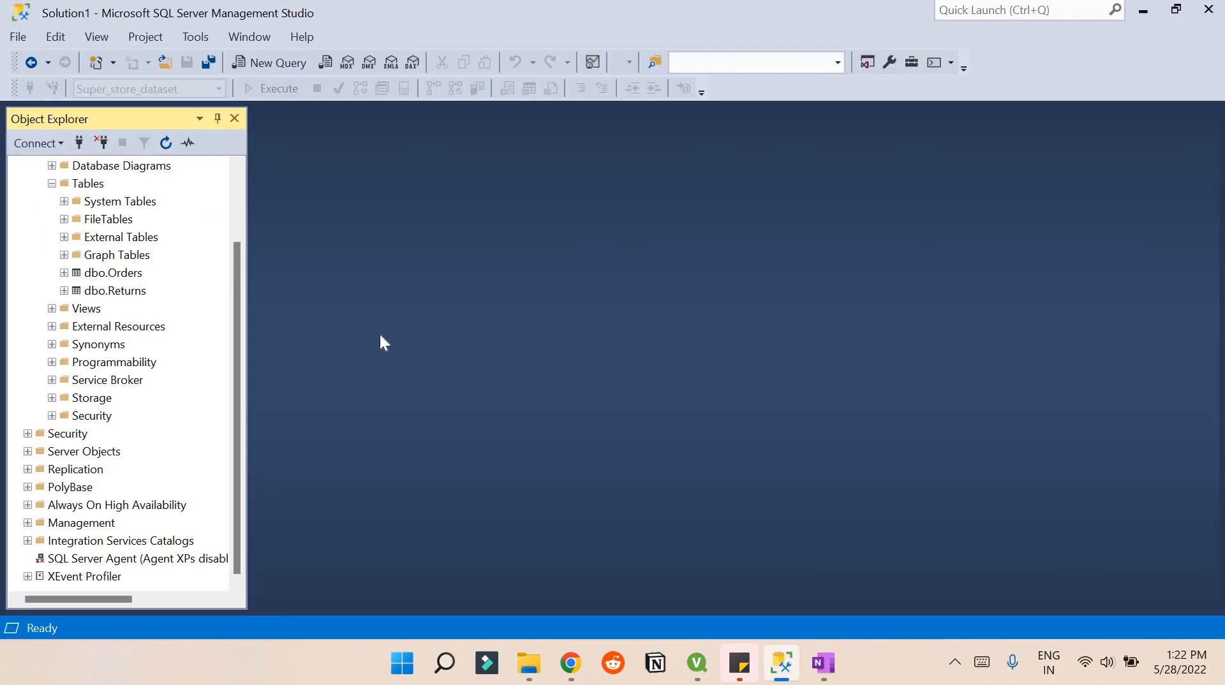
pyautogui.scroll(2, 152, 308)
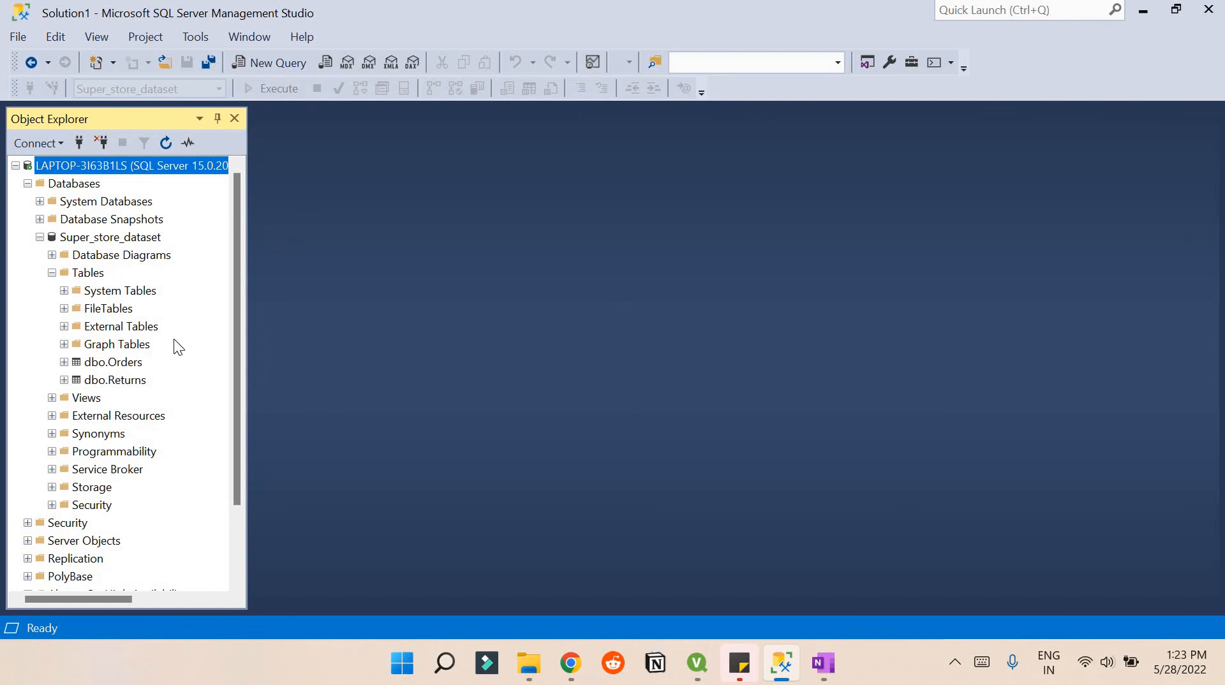
pyautogui.click(28, 183)
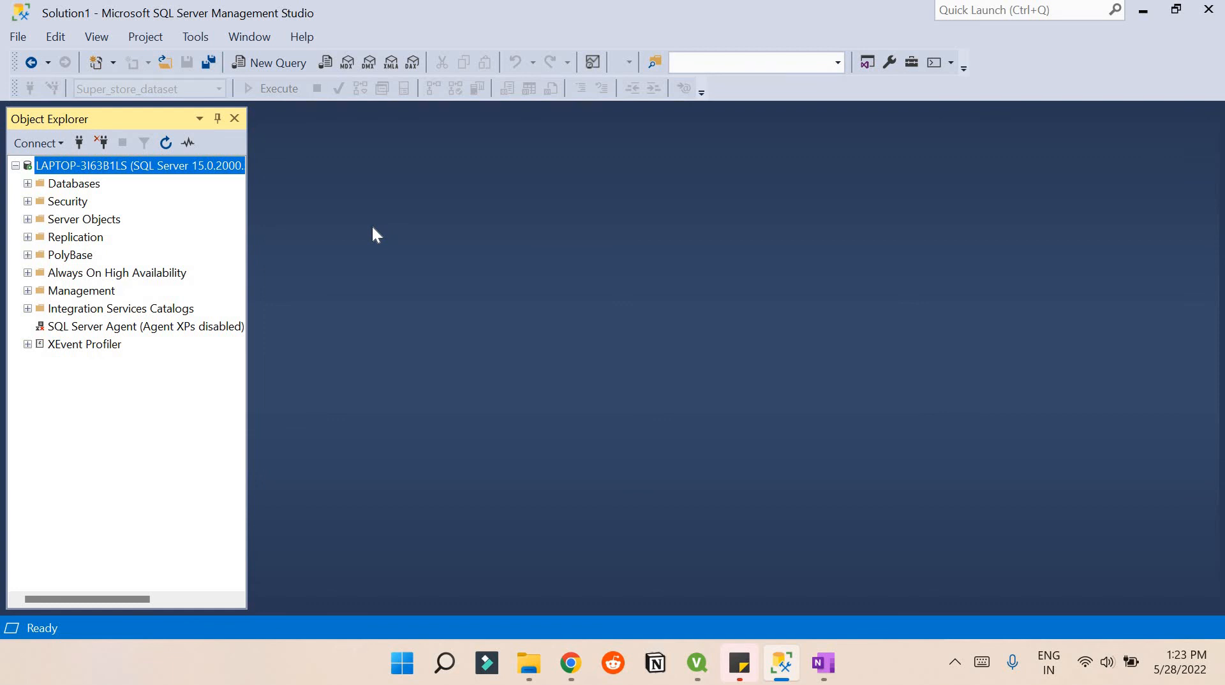
pyautogui.click(28, 184)
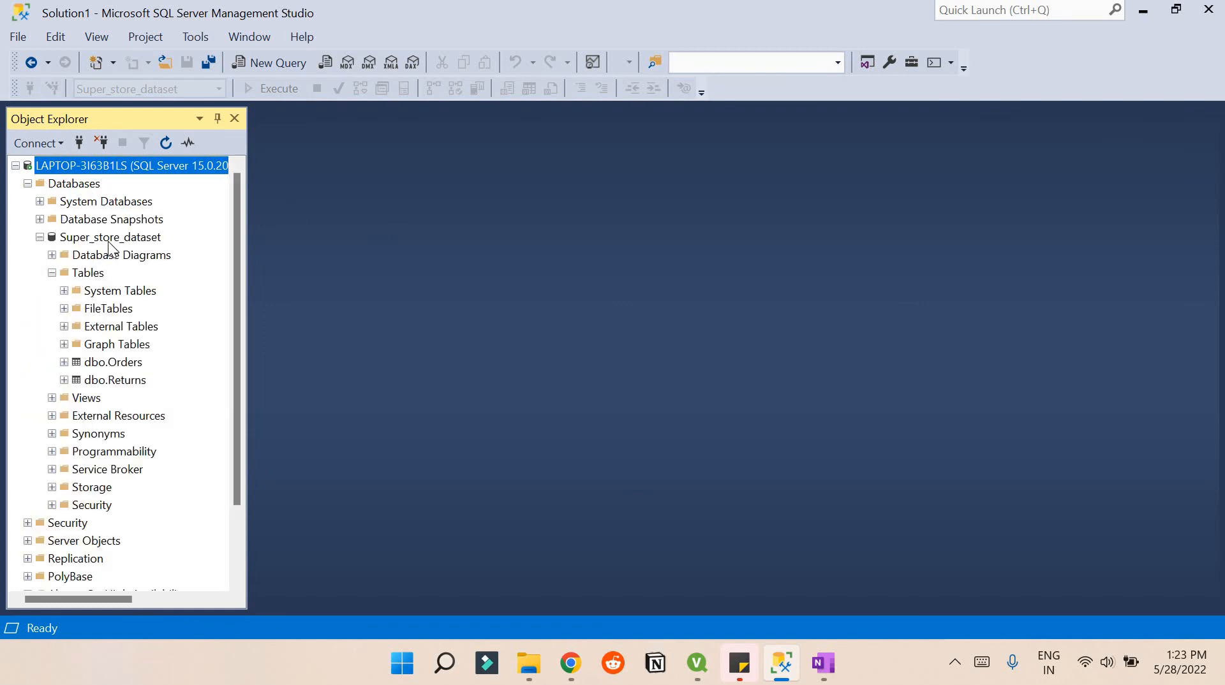
pyautogui.click(108, 240)
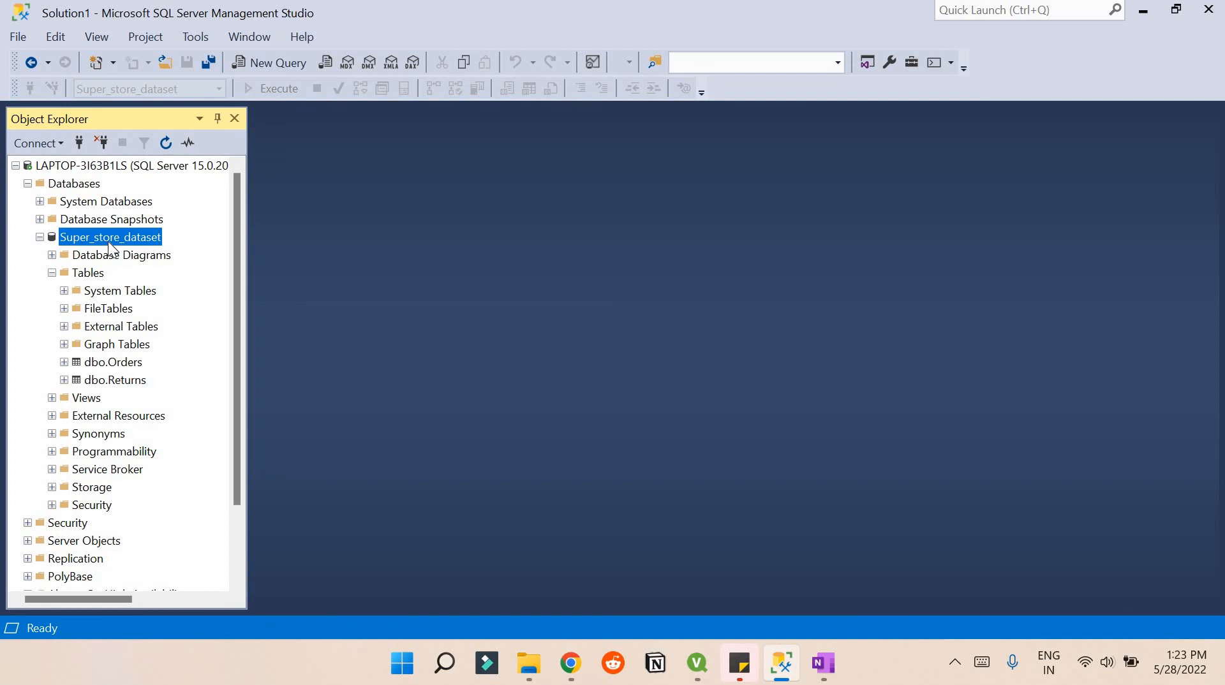
pyautogui.click(27, 184)
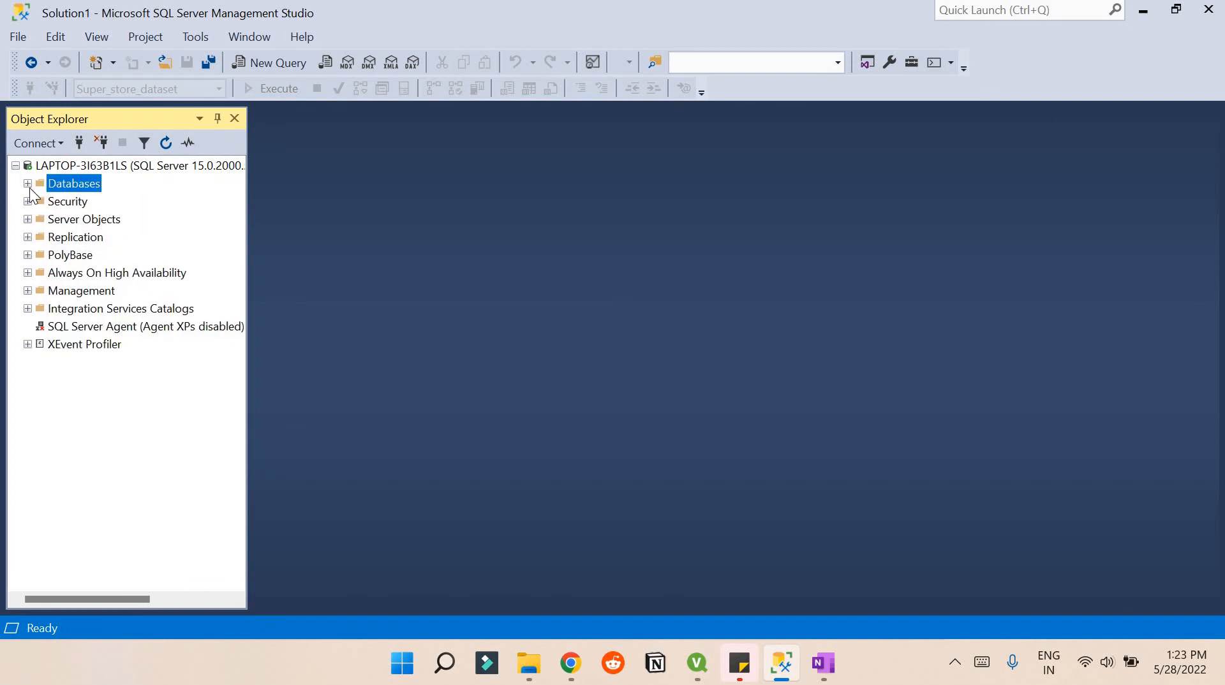